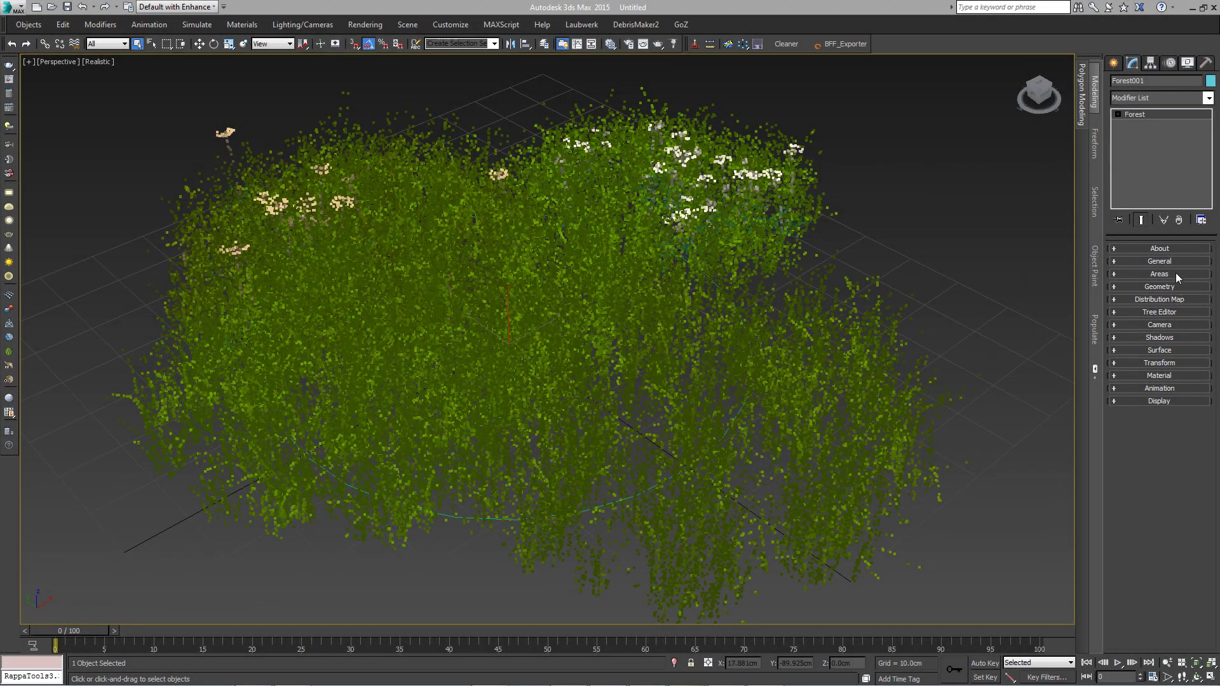
Step: Expand Forest001's Areas rollout down to the Point, Size and Edge boundary options
left_click(1175, 273)
scroll(1115, 516, "down", 4)
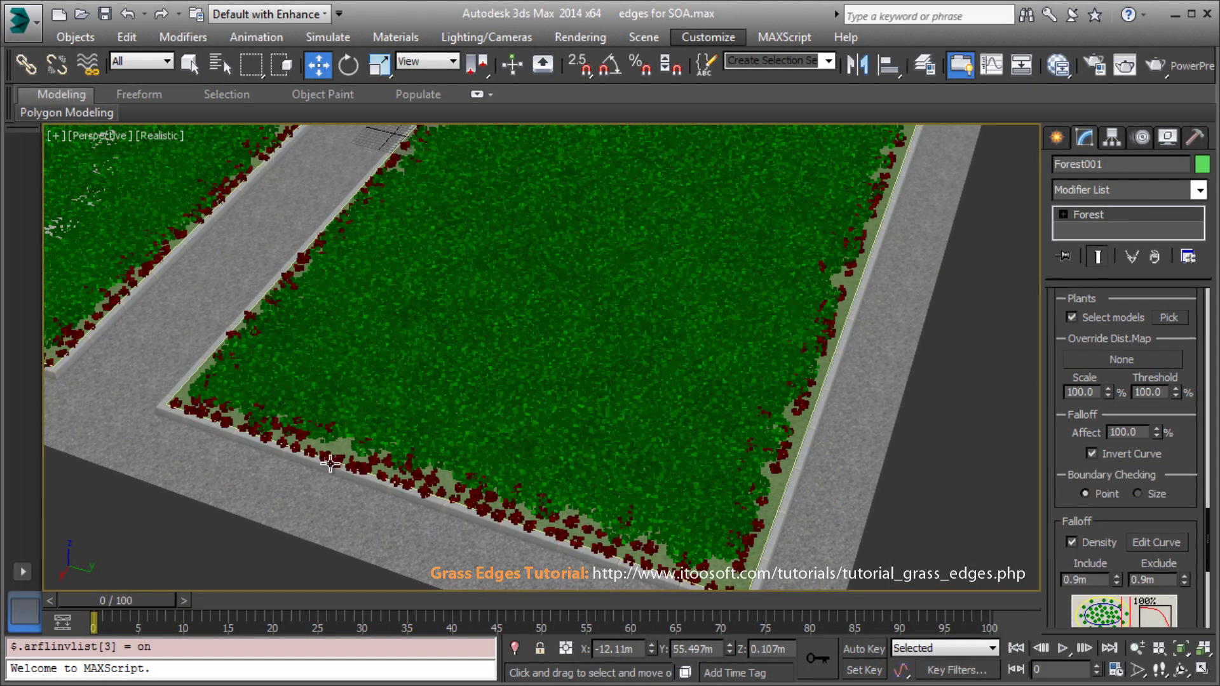
Step: Set the flower border area's scale to 21 with Size boundary checking
scroll(1107, 511, "up", 2)
left_click_drag(1108, 465, 1108, 540)
middle_click_drag(902, 496, 878, 327)
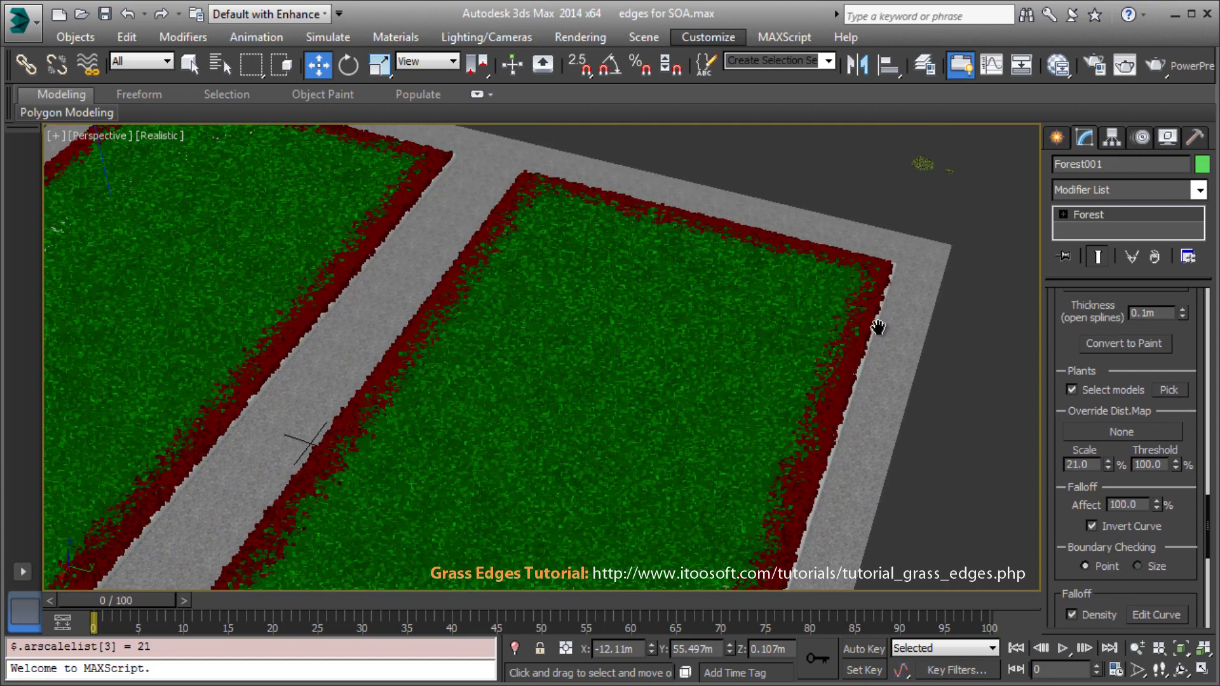
scroll(781, 422, "up", 6)
left_click(1138, 566)
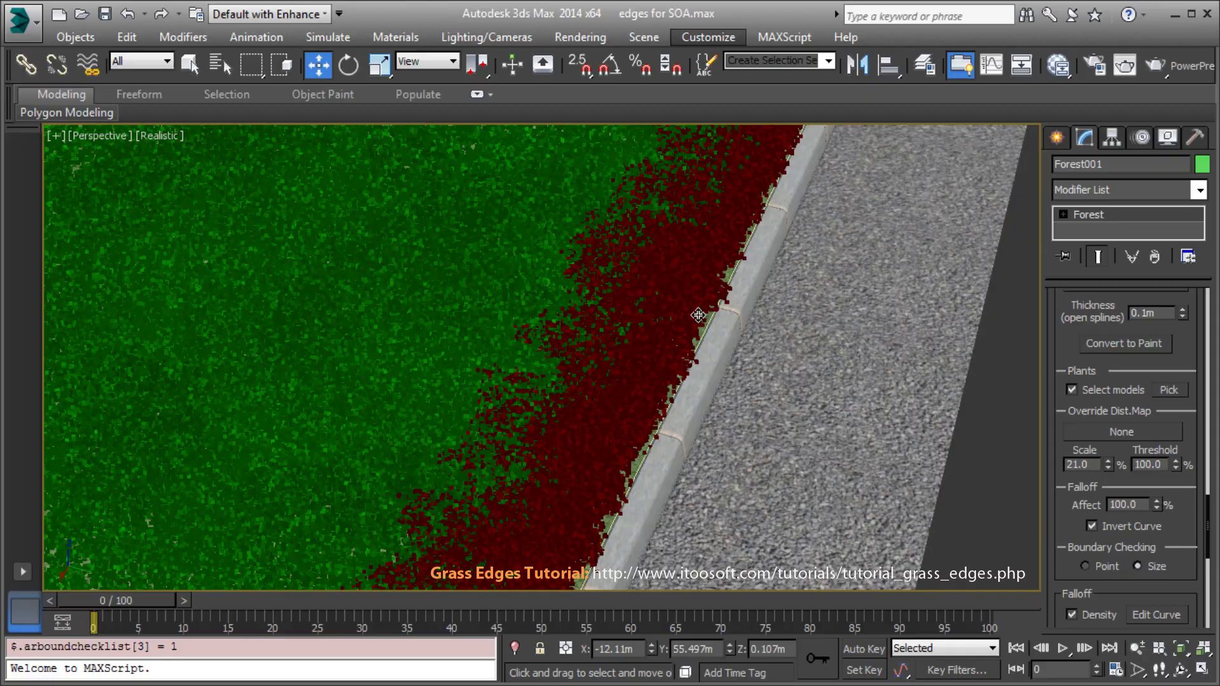
middle_click_drag(698, 315, 561, 414, "alt")
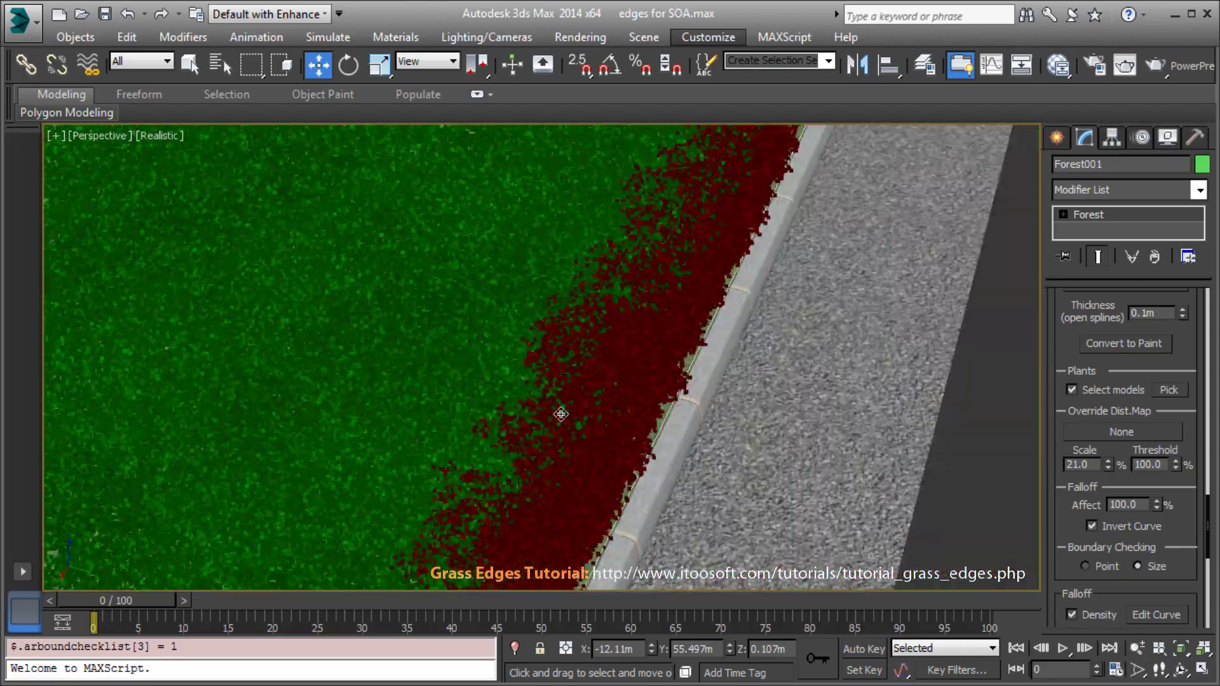
Step: Add a Rectangle003 spline area limited to picked plant species via Select models
scroll(560, 415, "down", 6)
scroll(1080, 445, "up", 5)
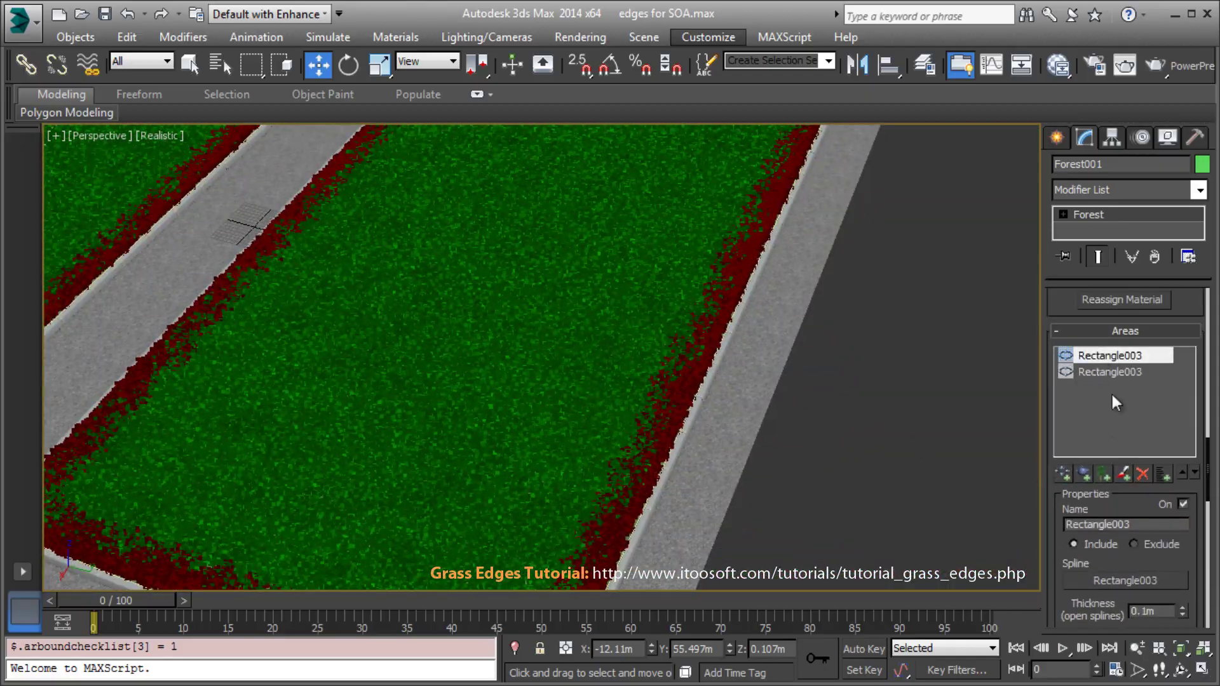
left_click(1084, 475)
left_click(665, 440)
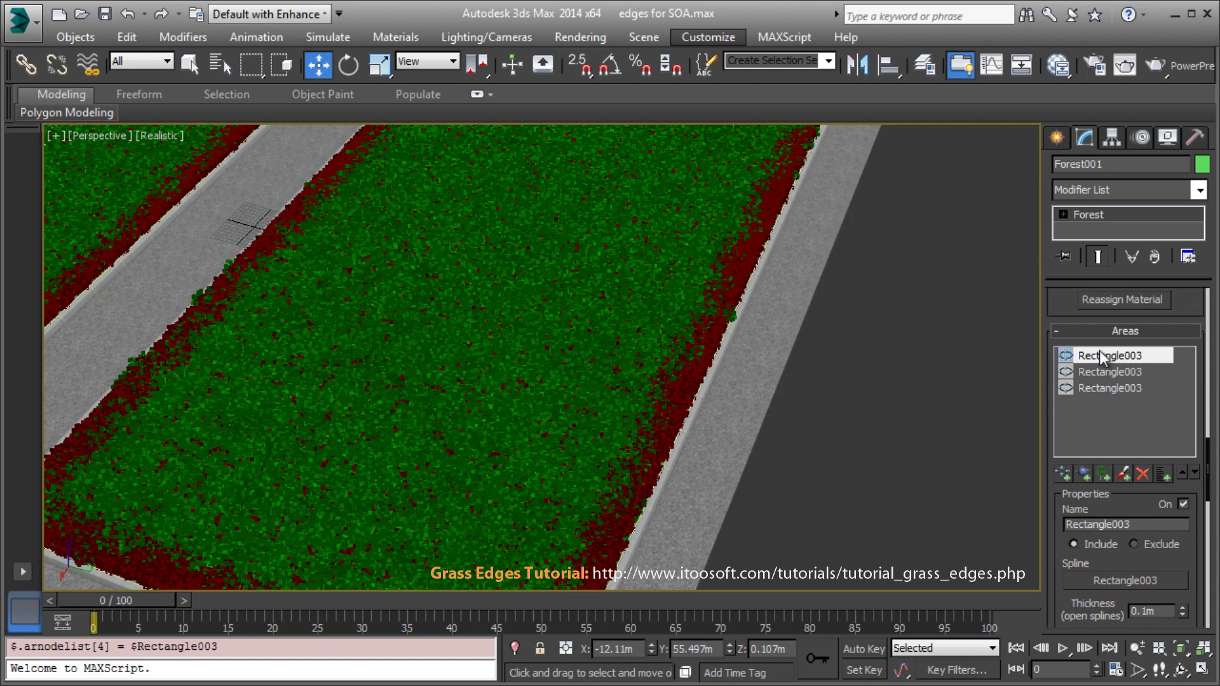
left_click(1194, 473)
scroll(1143, 483, "down", 5)
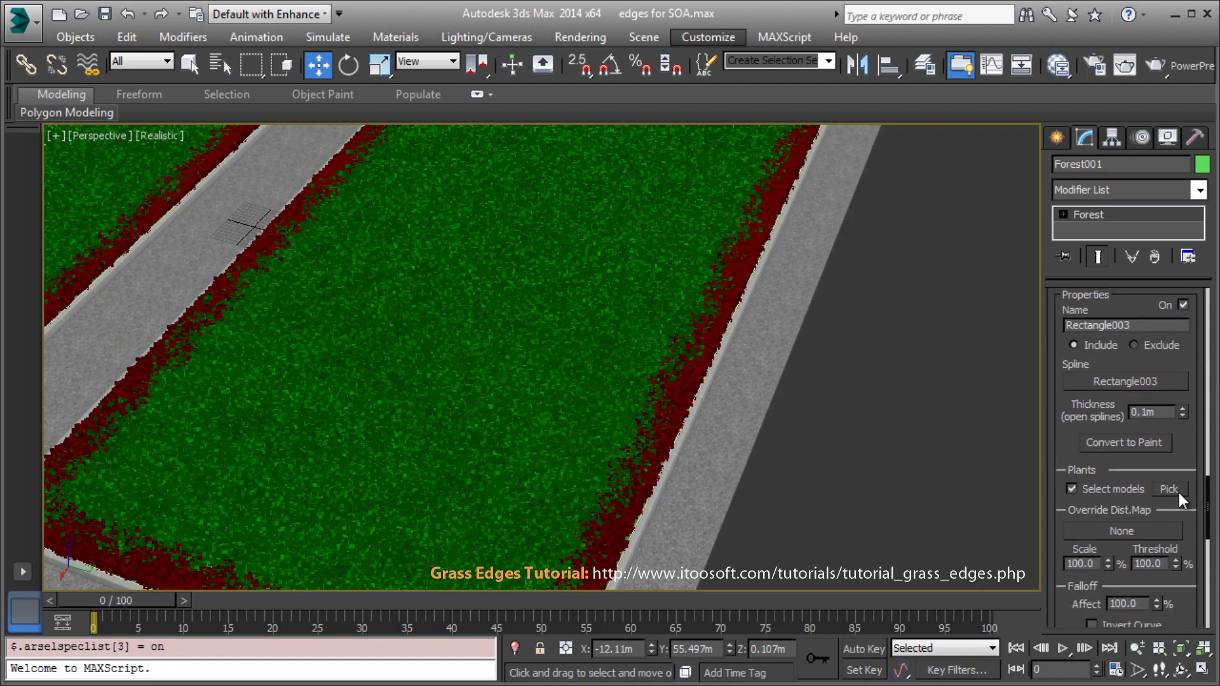
left_click(1169, 489)
left_click(1051, 615)
scroll(1111, 445, "down", 3)
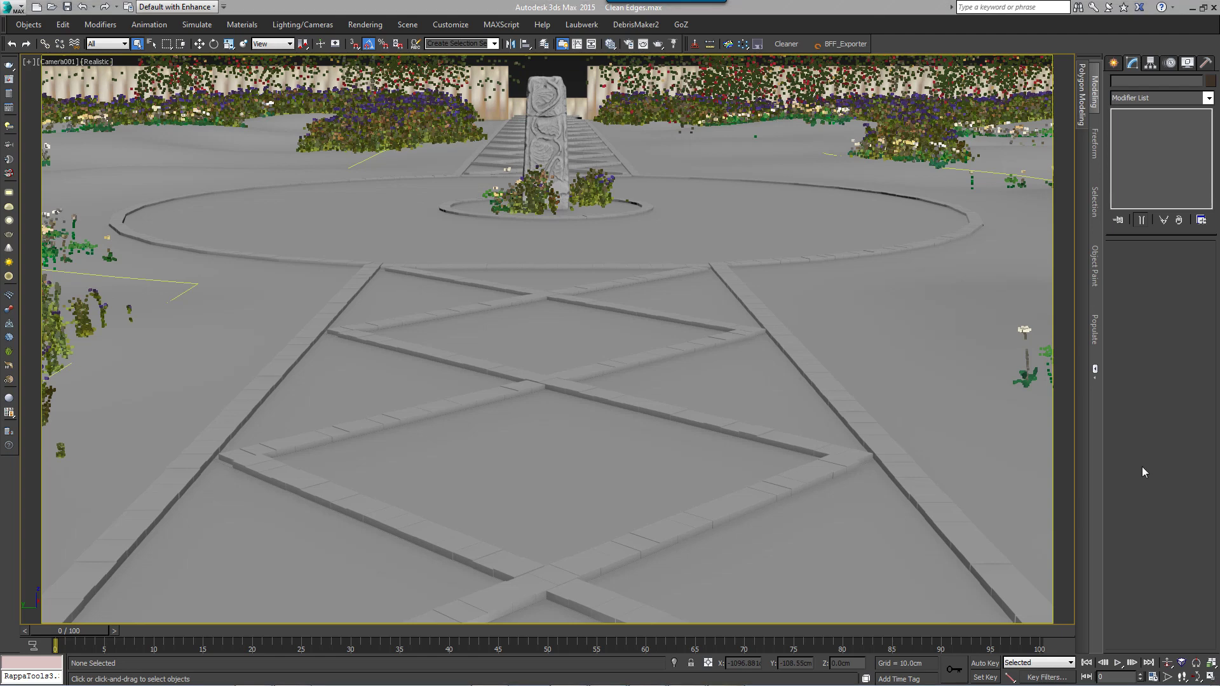
Step: Create a new Forest Pro scatter object in the garden scene
left_click(1113, 63)
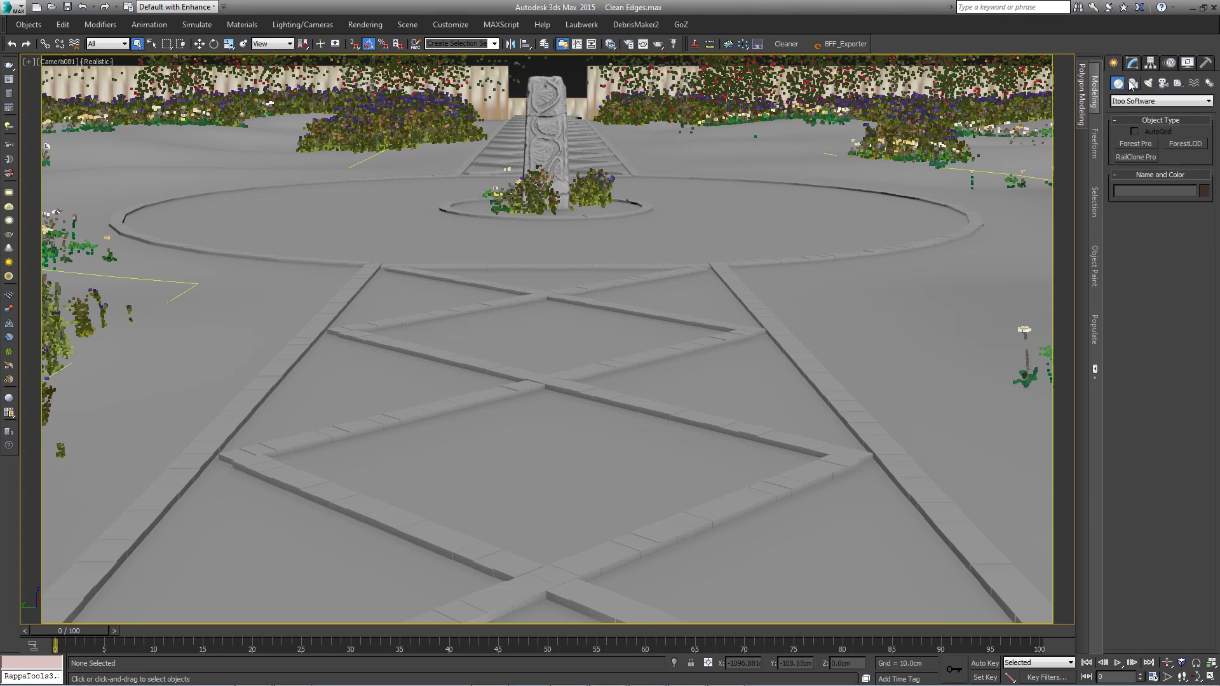
left_click(1136, 144)
left_click(937, 358)
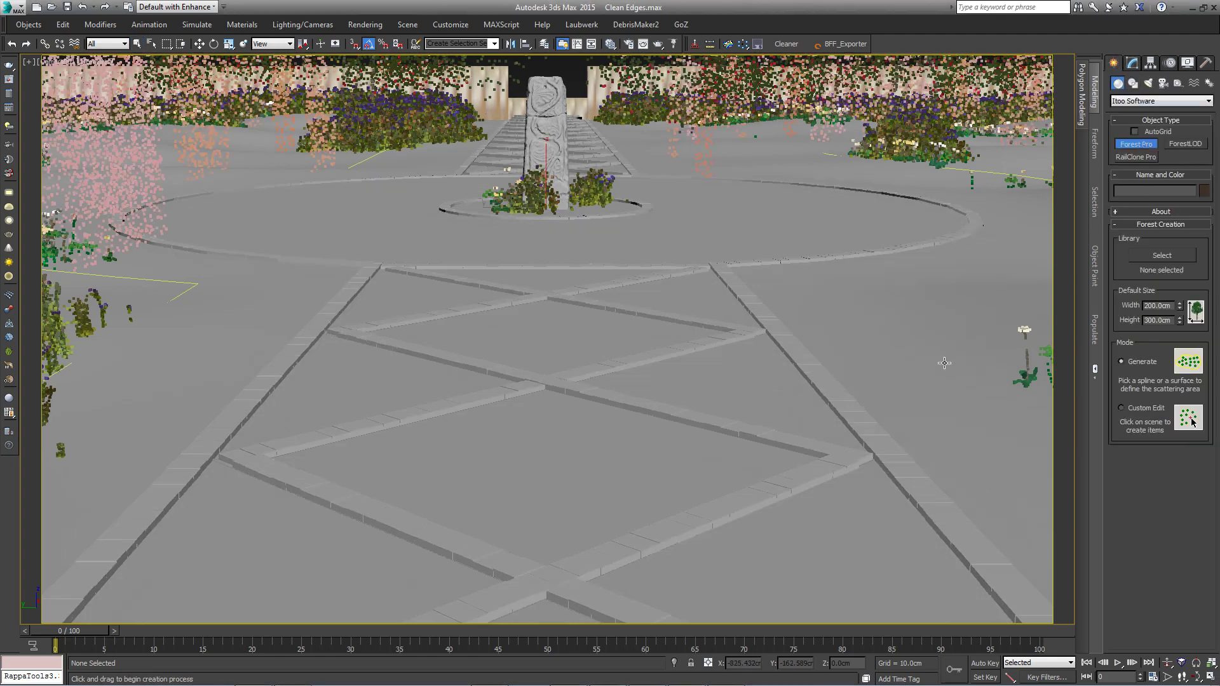
left_click(1132, 63)
Step: Import the Lawns preset 'Cut grass field 02 (large)' from the Forest library
left_click(1177, 364)
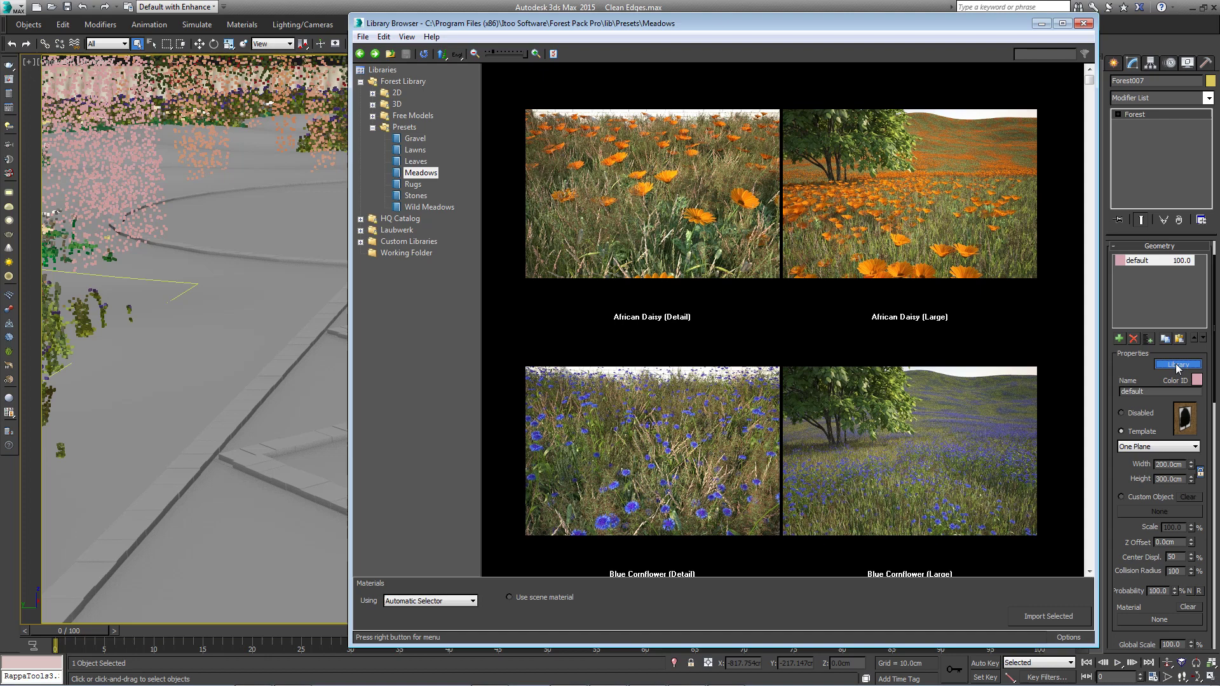
left_click(417, 150)
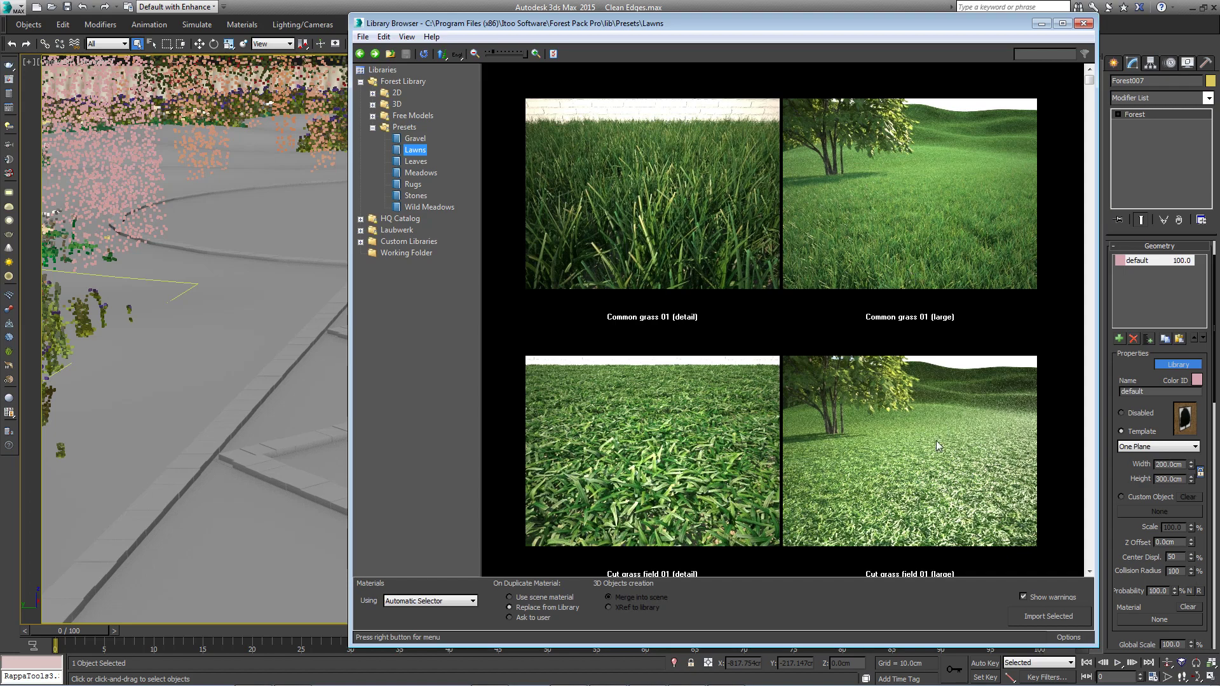
left_click_drag(1090, 82, 1090, 161)
left_click(1018, 310)
left_click(1055, 617)
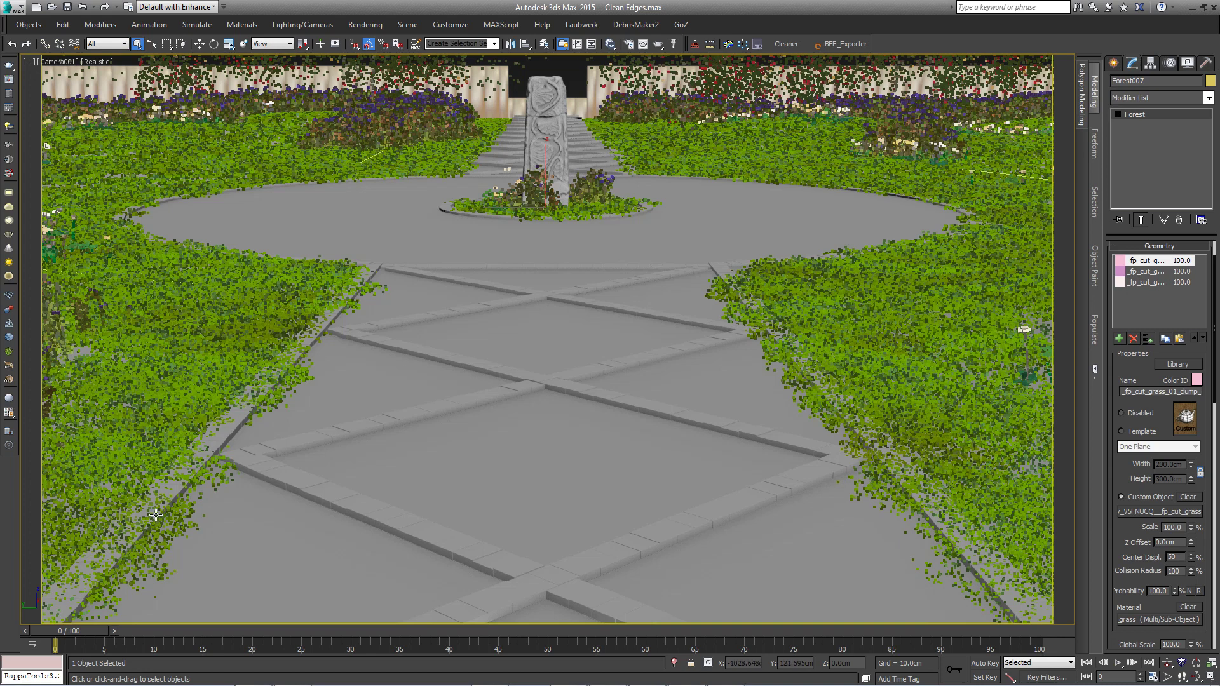
Step: Collapse Geometry and expand the grass Forest's Areas rollout down to Boundary Checking
left_click(1145, 246)
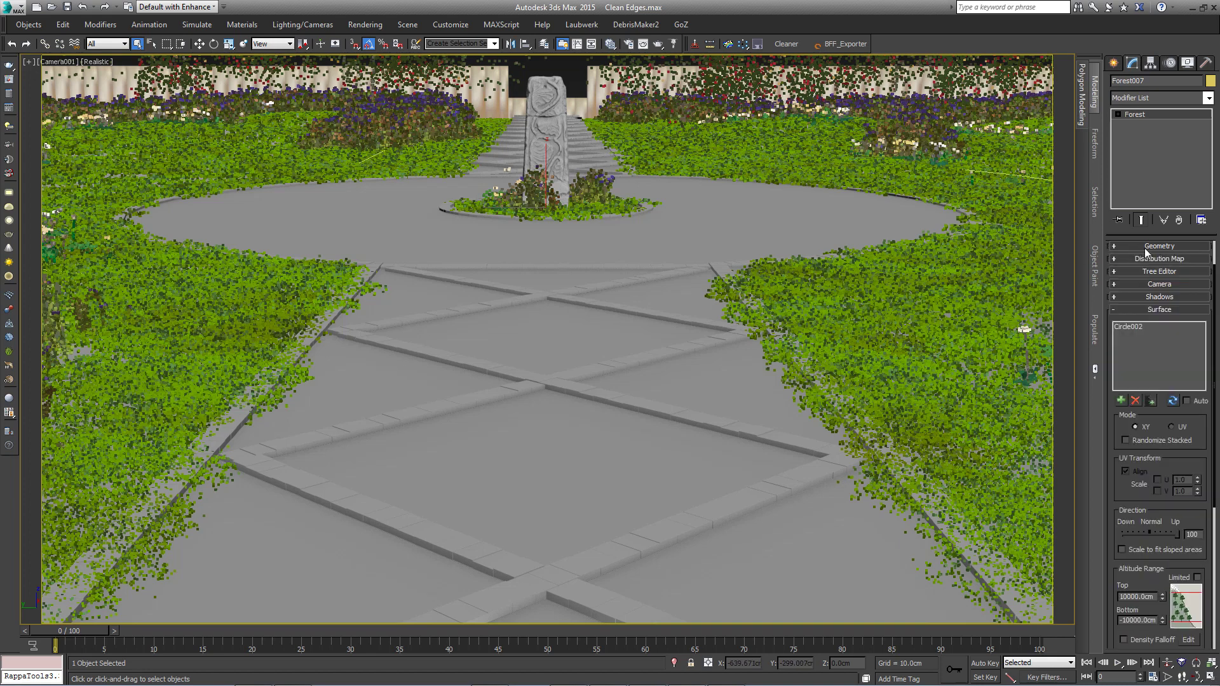
left_click(1150, 274)
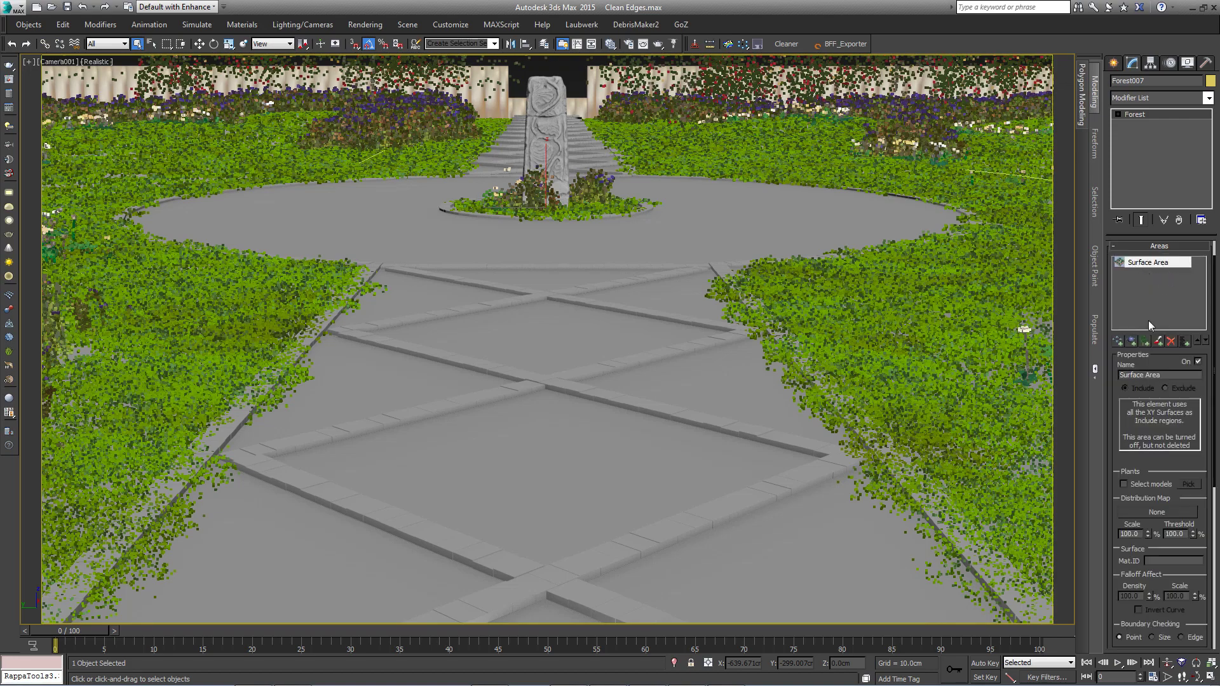
scroll(1130, 448, "down", 2)
scroll(1129, 448, "down", 4)
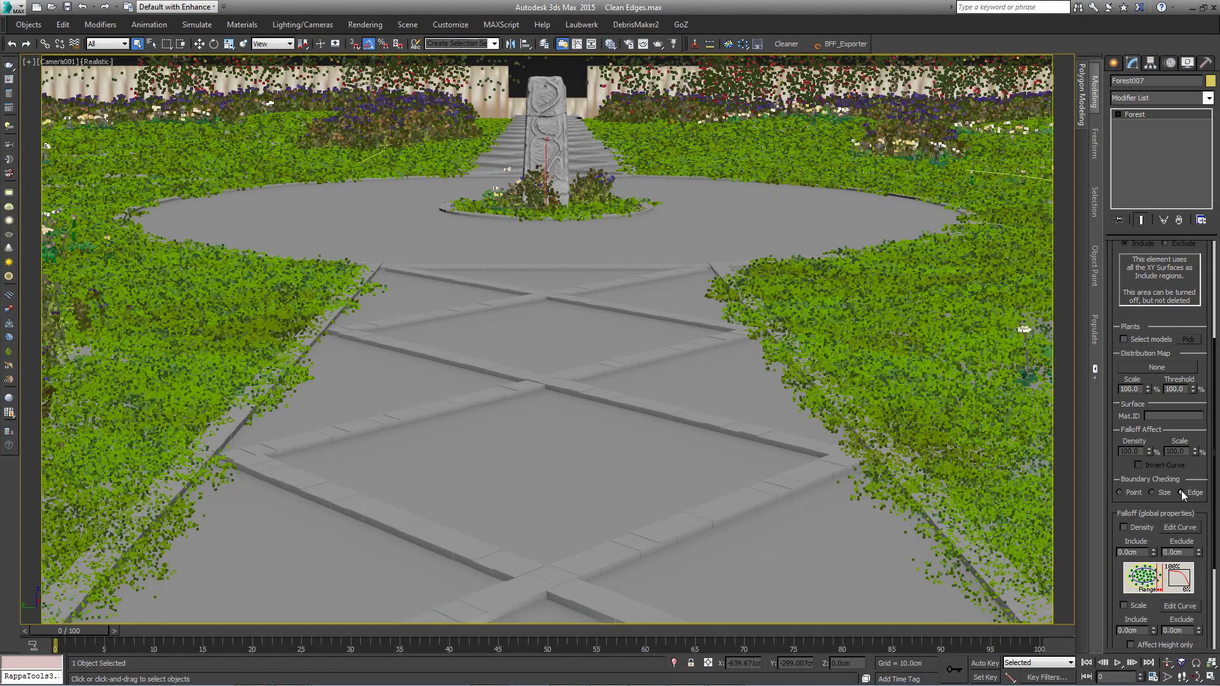
Step: Switch the lawn to Edge boundary checking and set Distribution Map density X to 3065 cm
left_click(1181, 492)
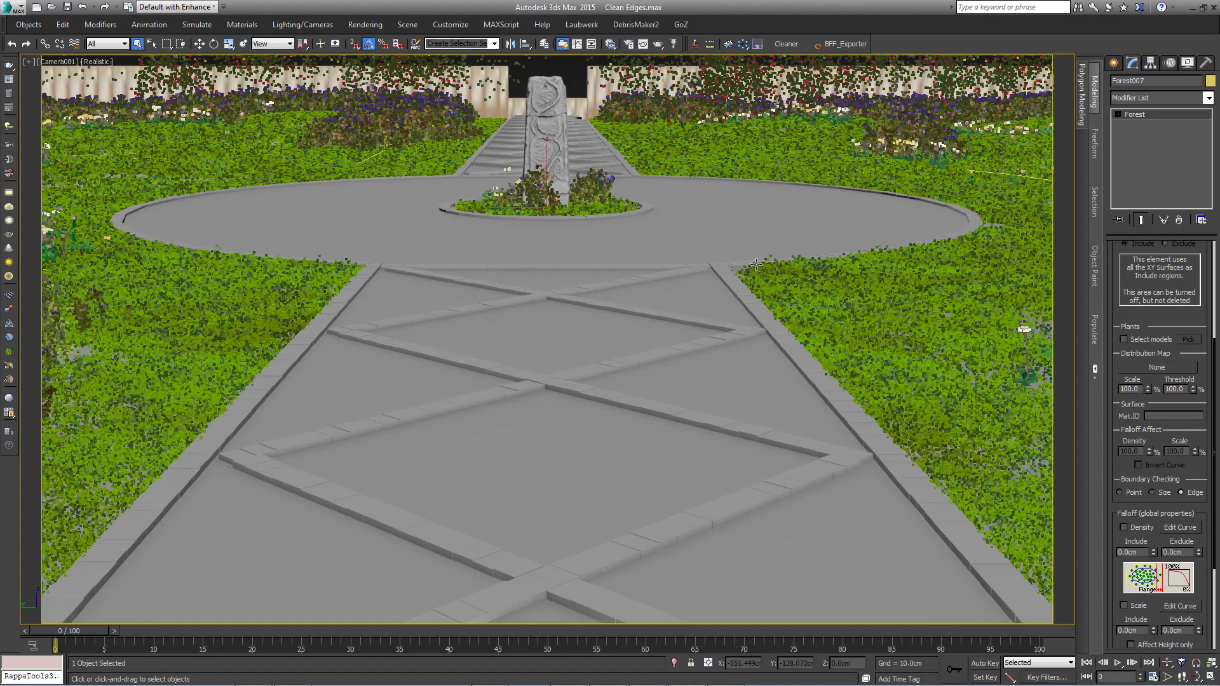
scroll(1121, 312, "up", 3)
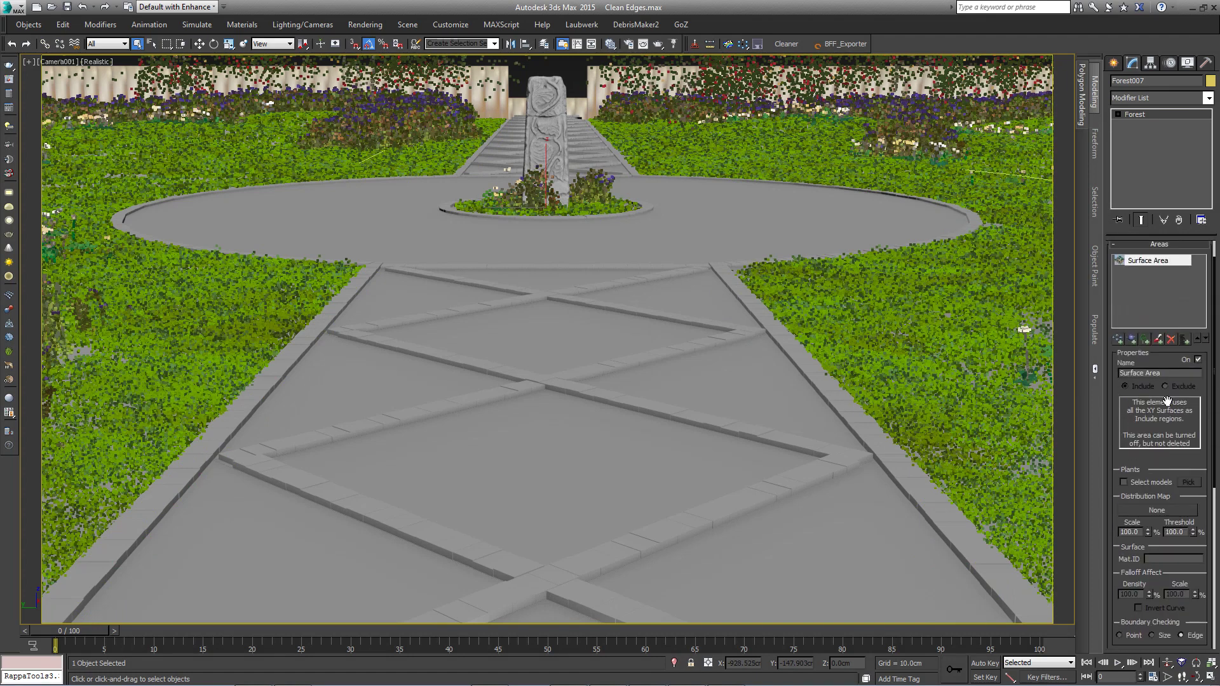
right_click(1144, 247)
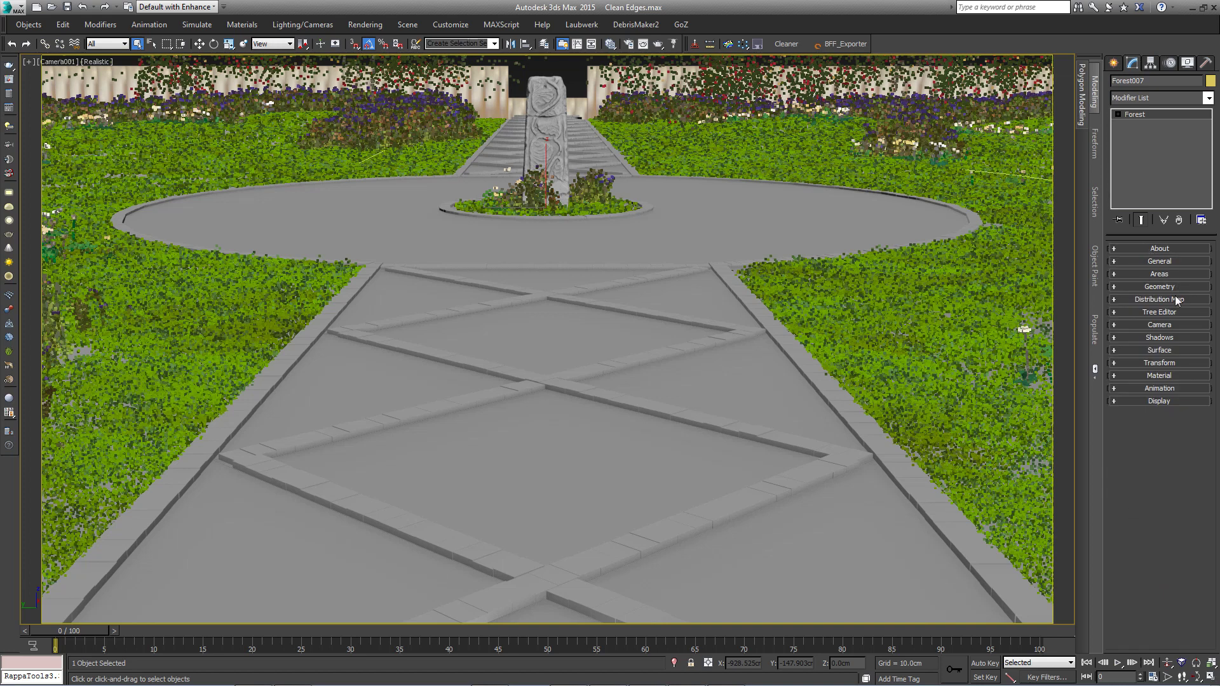
left_click(1175, 295)
scroll(1163, 438, "down", 1)
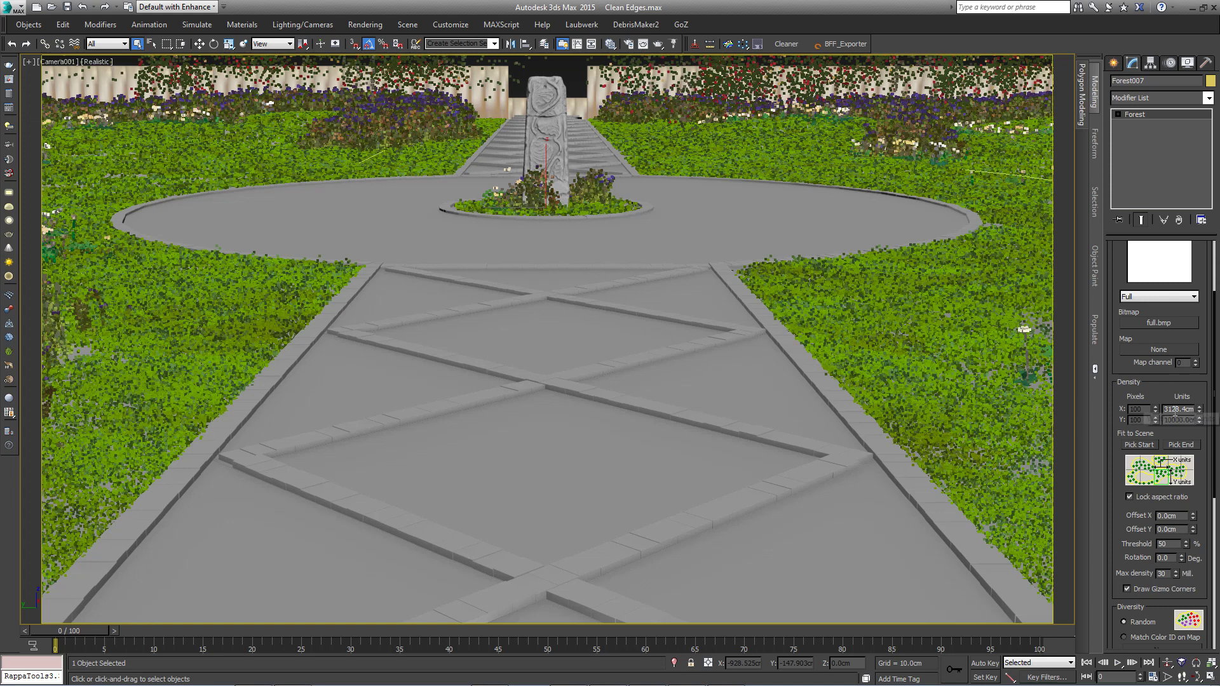
double_click(1176, 409)
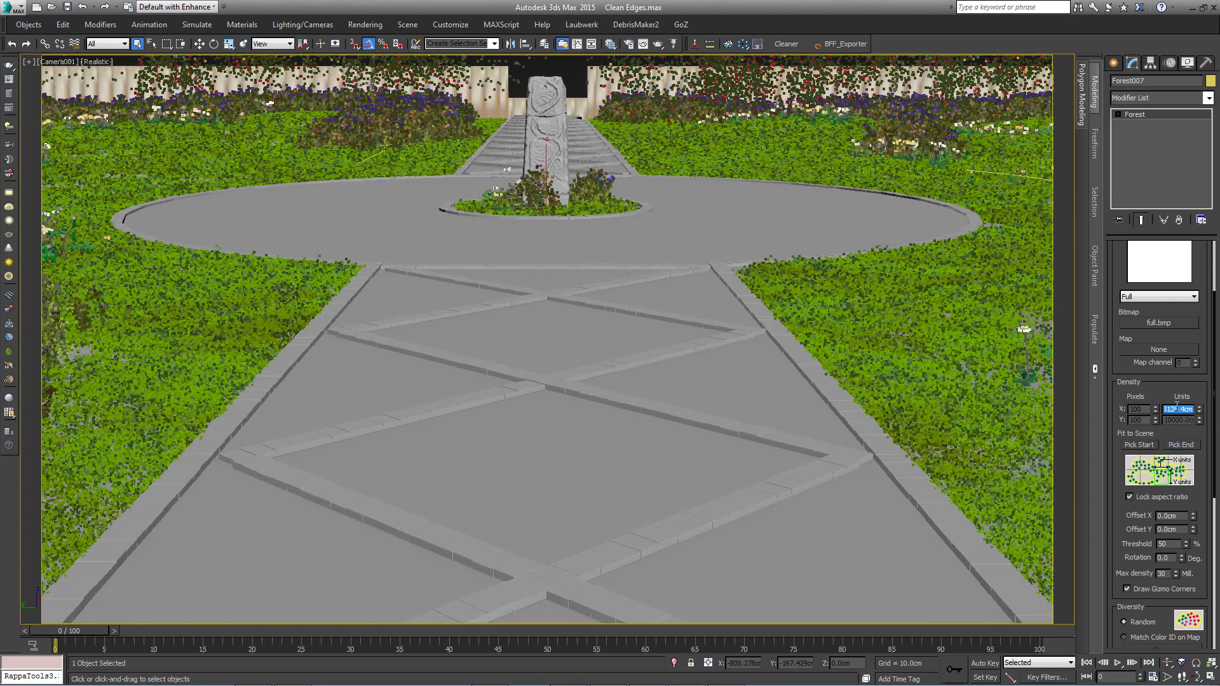
type("3065")
key("Return")
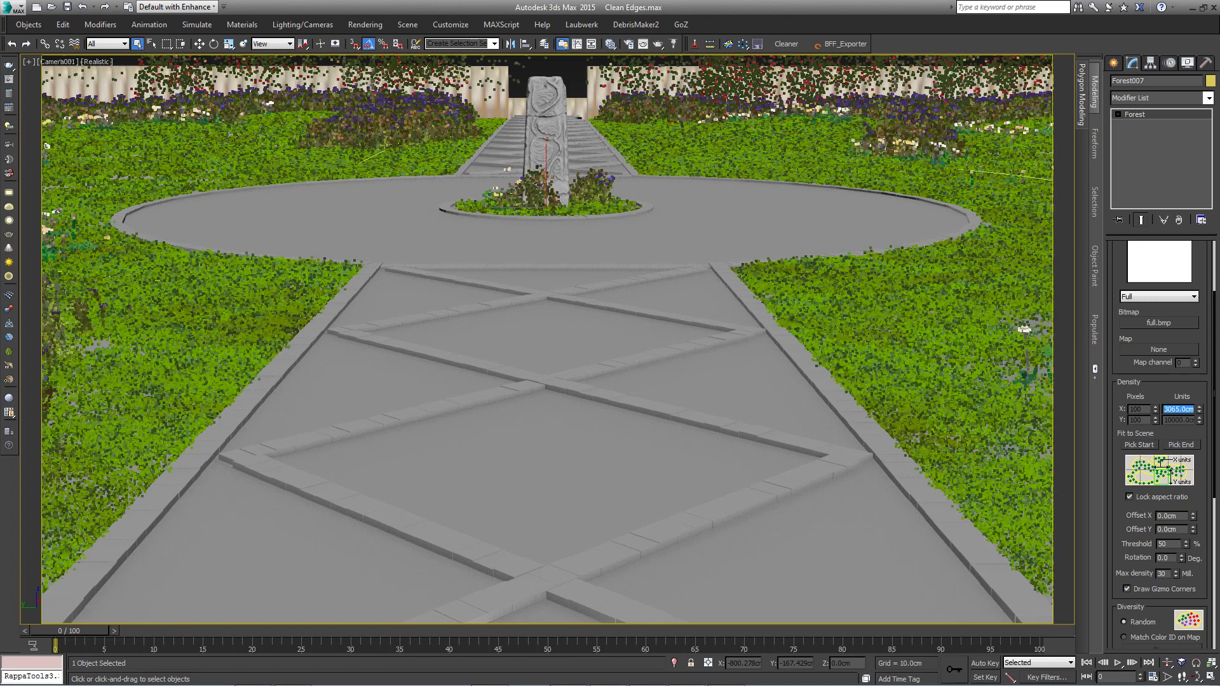
Step: Create a new Forest Pro scatter on the path surface, accepting the camera limits warning
left_click(1113, 62)
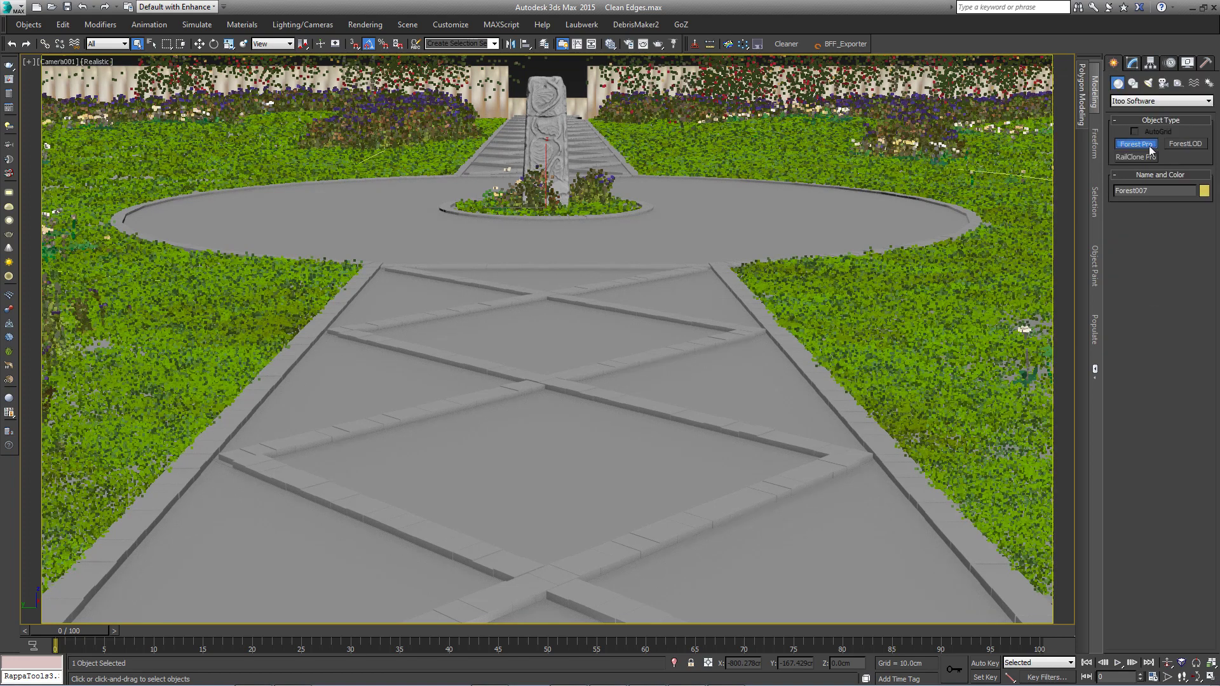
left_click(622, 456)
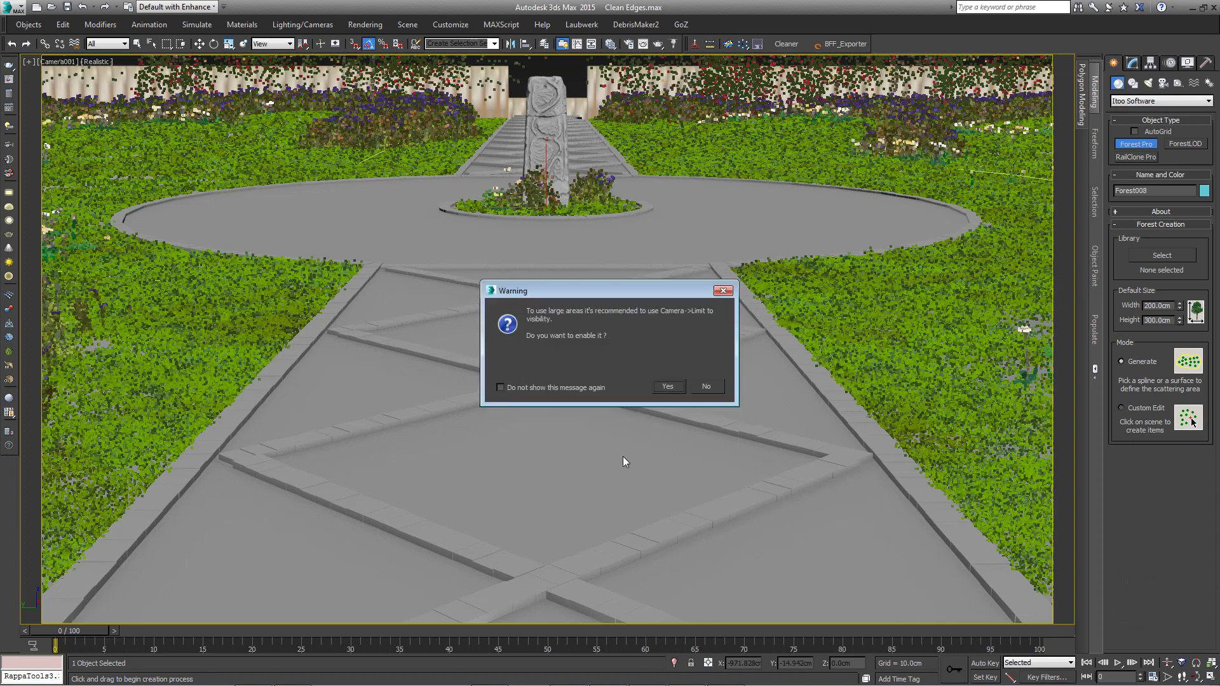
left_click(667, 385)
left_click(1132, 63)
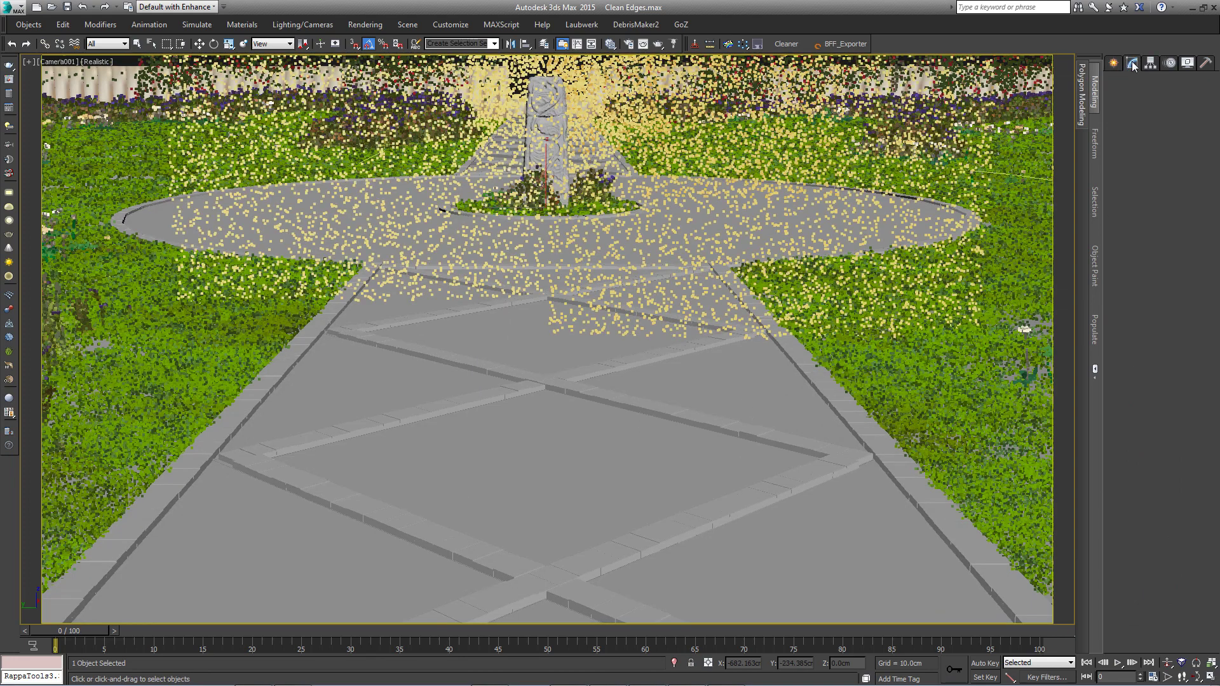
Step: Import the 'Golden Gravel Angular - Large Area' preset into the new scatter
left_click(1169, 287)
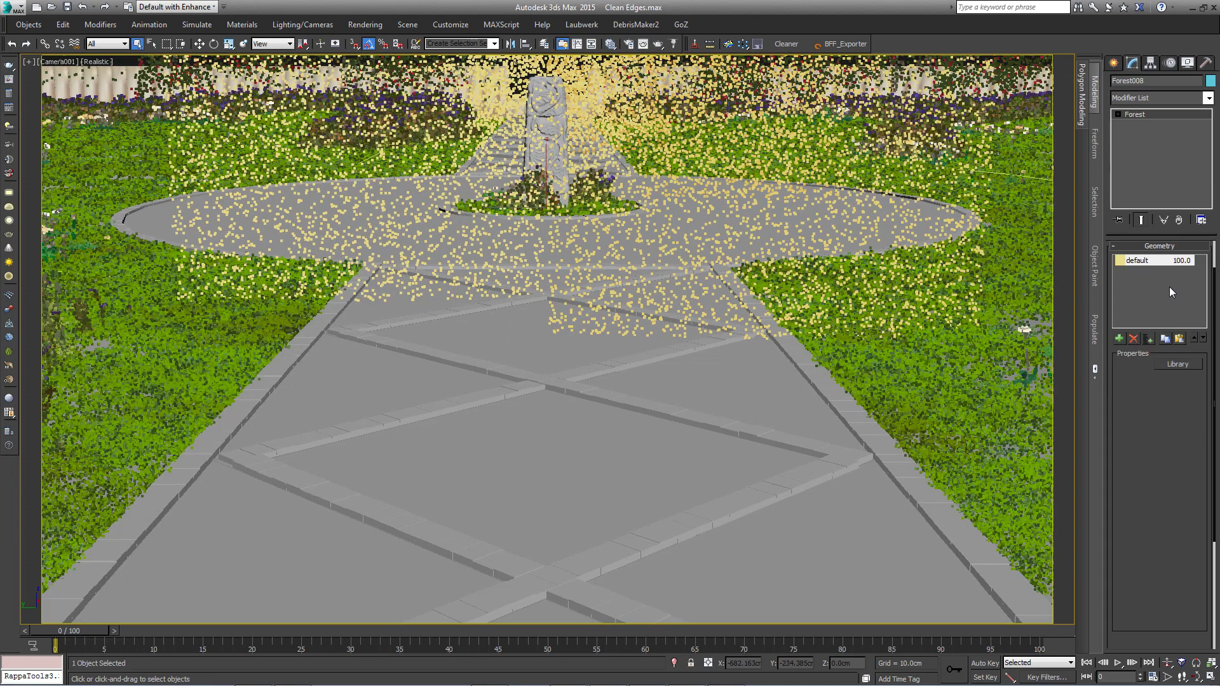
left_click(1179, 364)
left_click_drag(1089, 79, 1089, 367)
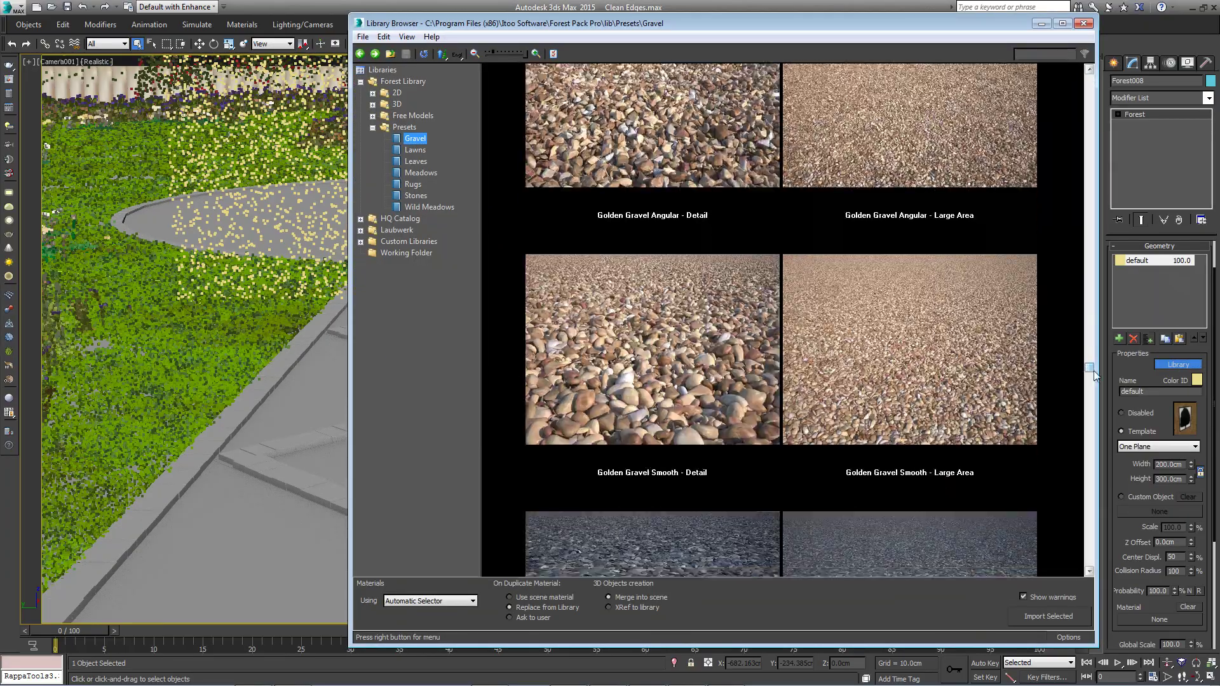
left_click(814, 130)
left_click(1051, 616)
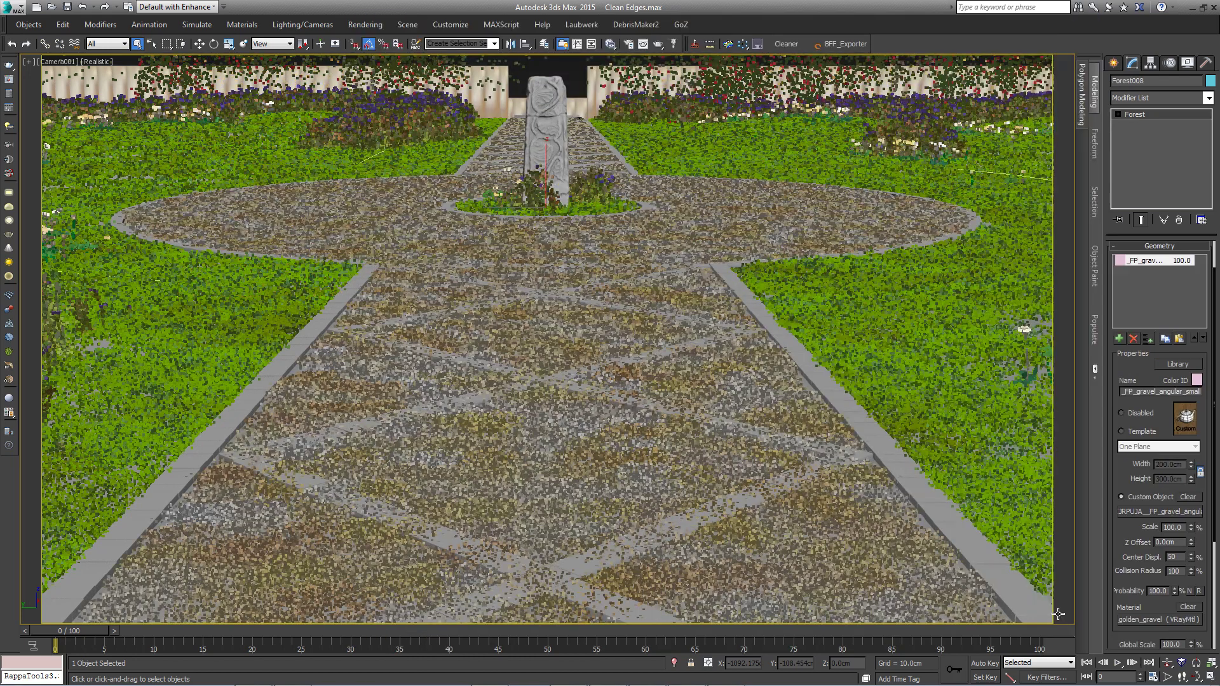
Step: Set the gravel scatter's Boundary Checking to Edge in the Areas rollout
left_click(1134, 246)
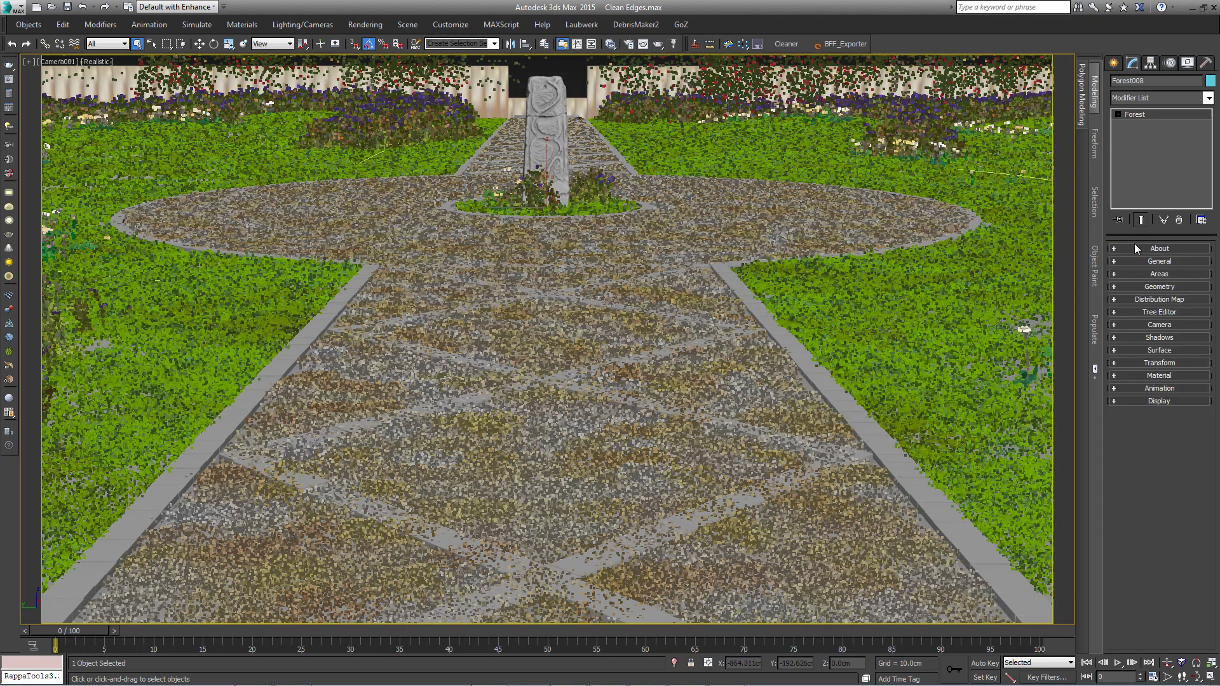
left_click(1159, 273)
scroll(1166, 470, "down", 3)
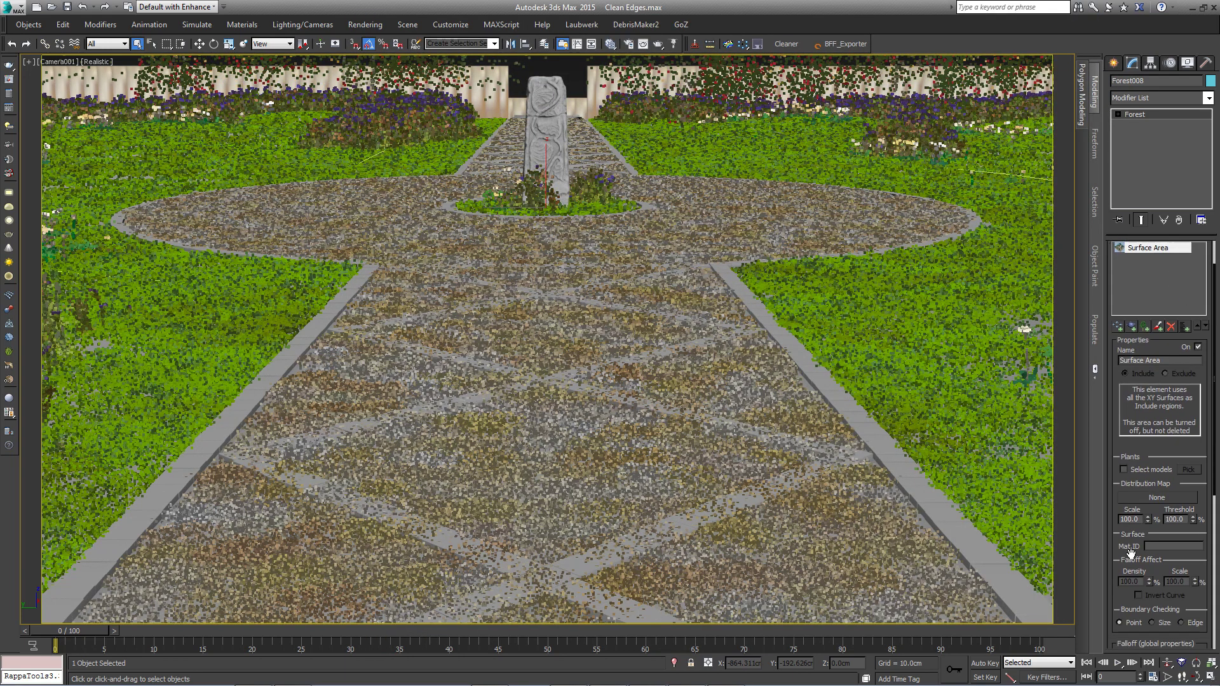
left_click(1180, 493)
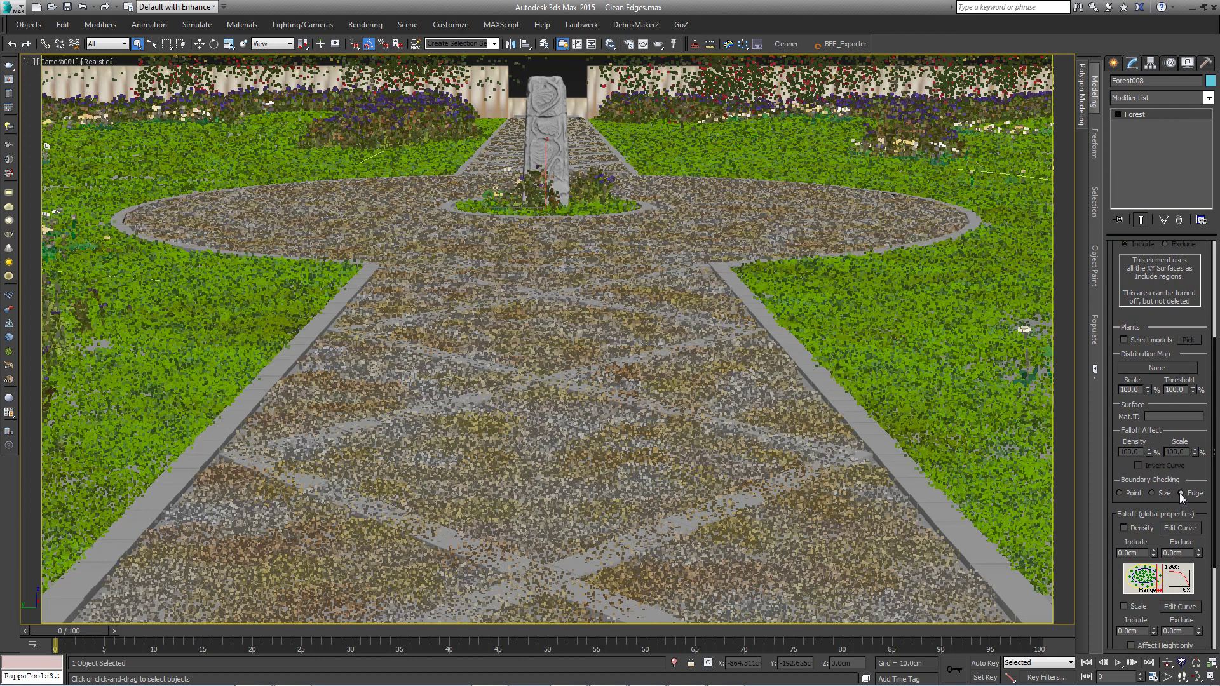
Step: Add the stone-diag-pattern-spline as a spline area set to Exclude
right_click(1130, 325)
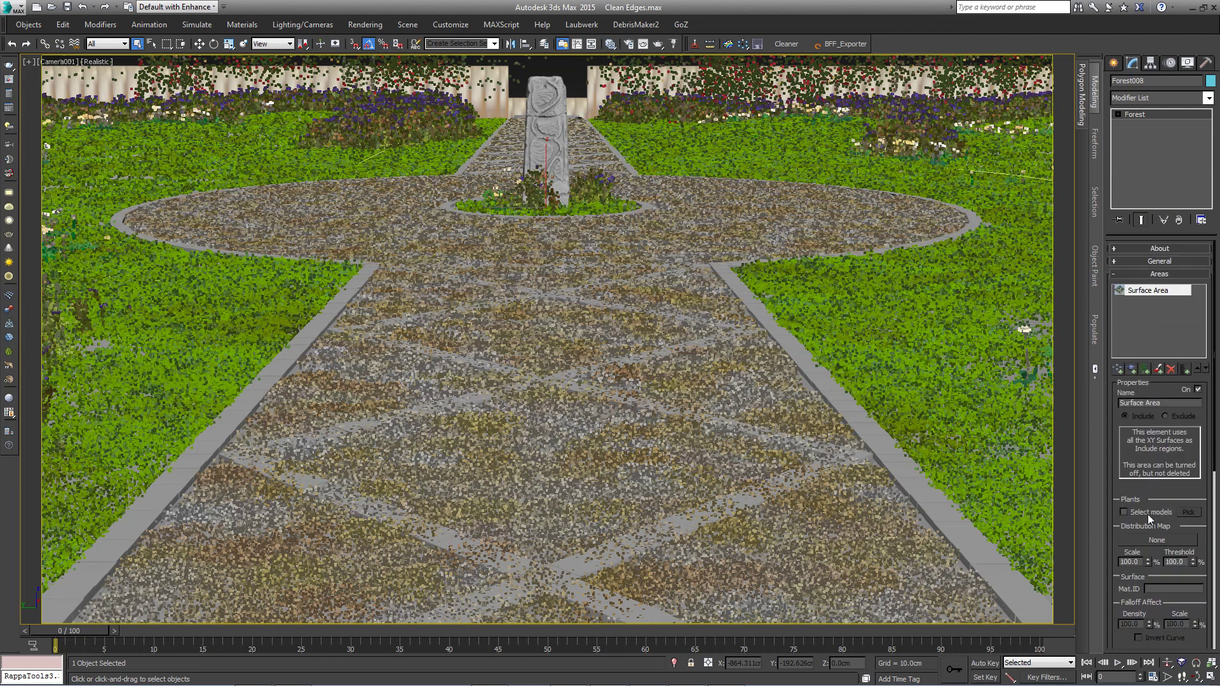
left_click(1161, 272)
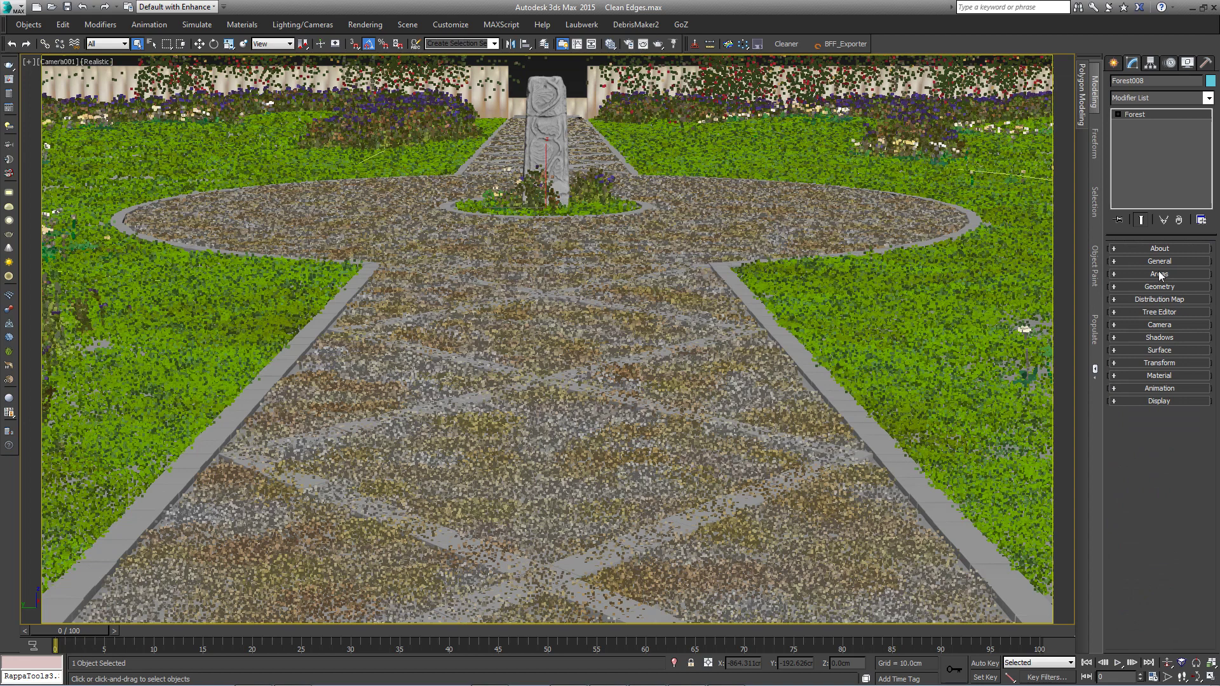
left_click(1158, 272)
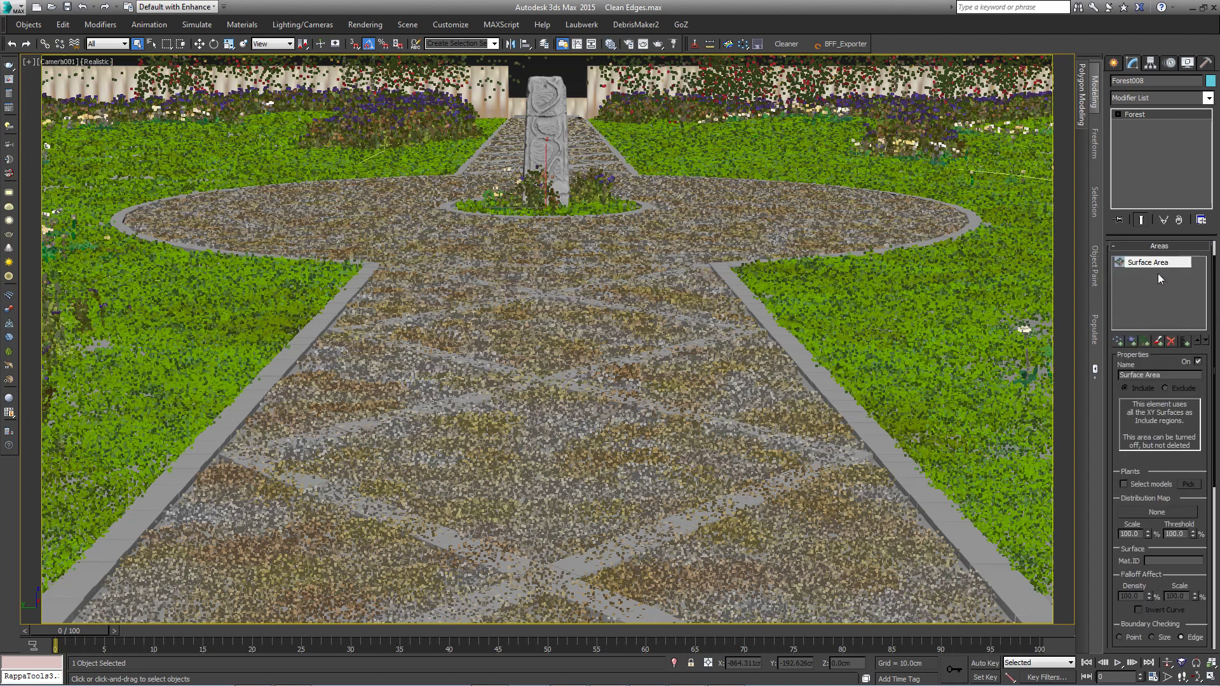
left_click(1119, 341)
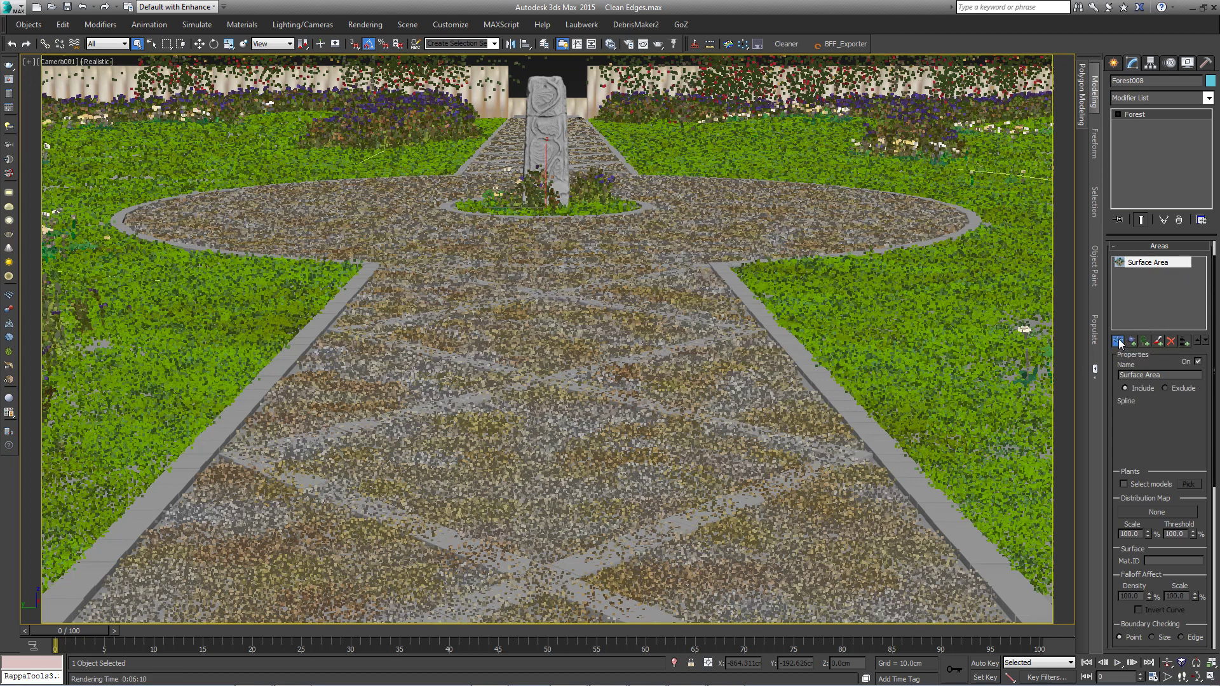
left_click(698, 532)
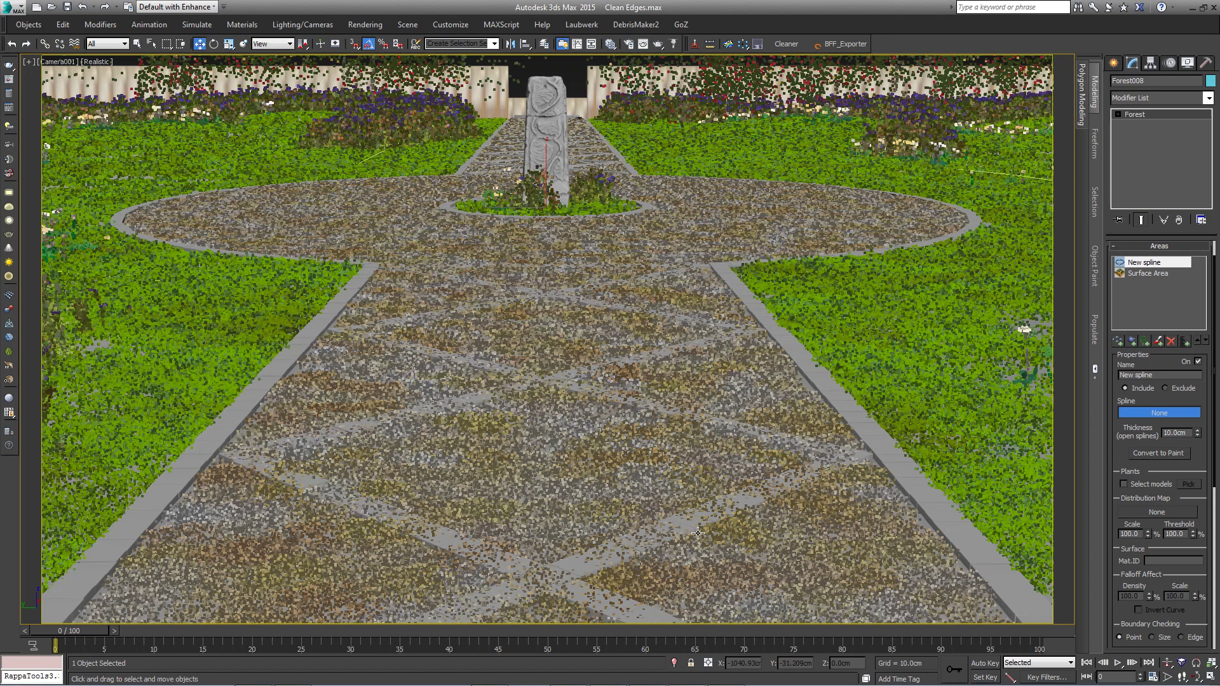
left_click(1165, 388)
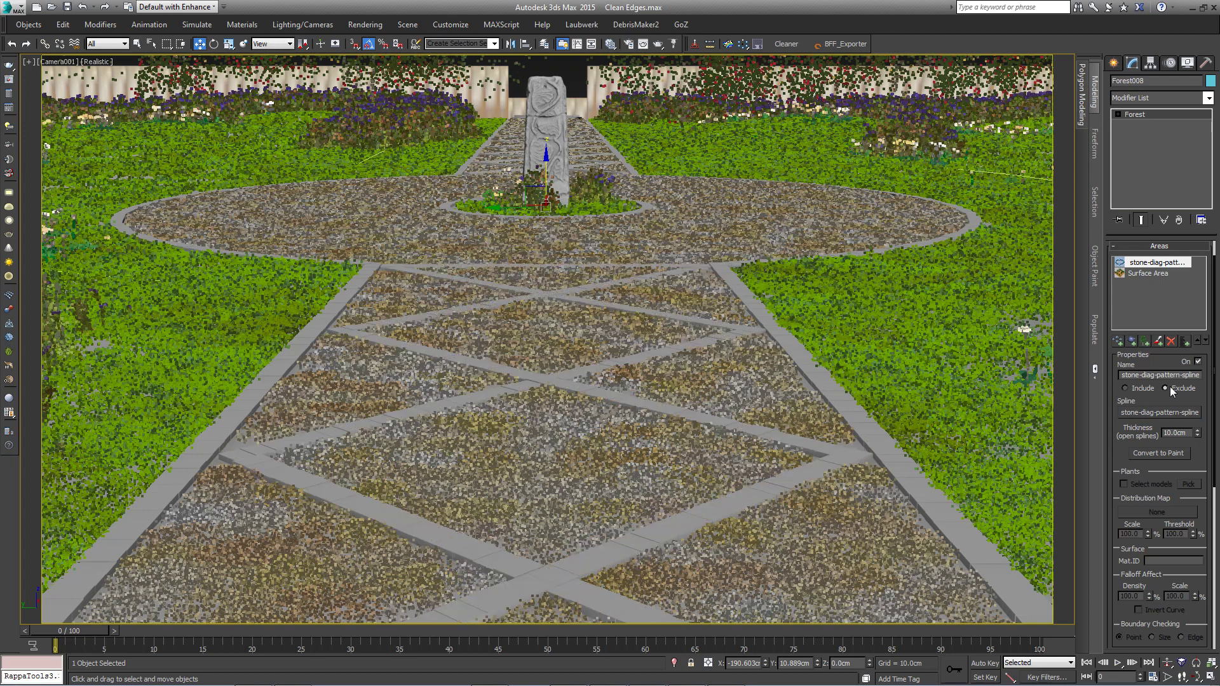
Step: Set the gravel's Distribution Map density X units to 1250 cm
left_click(1173, 246)
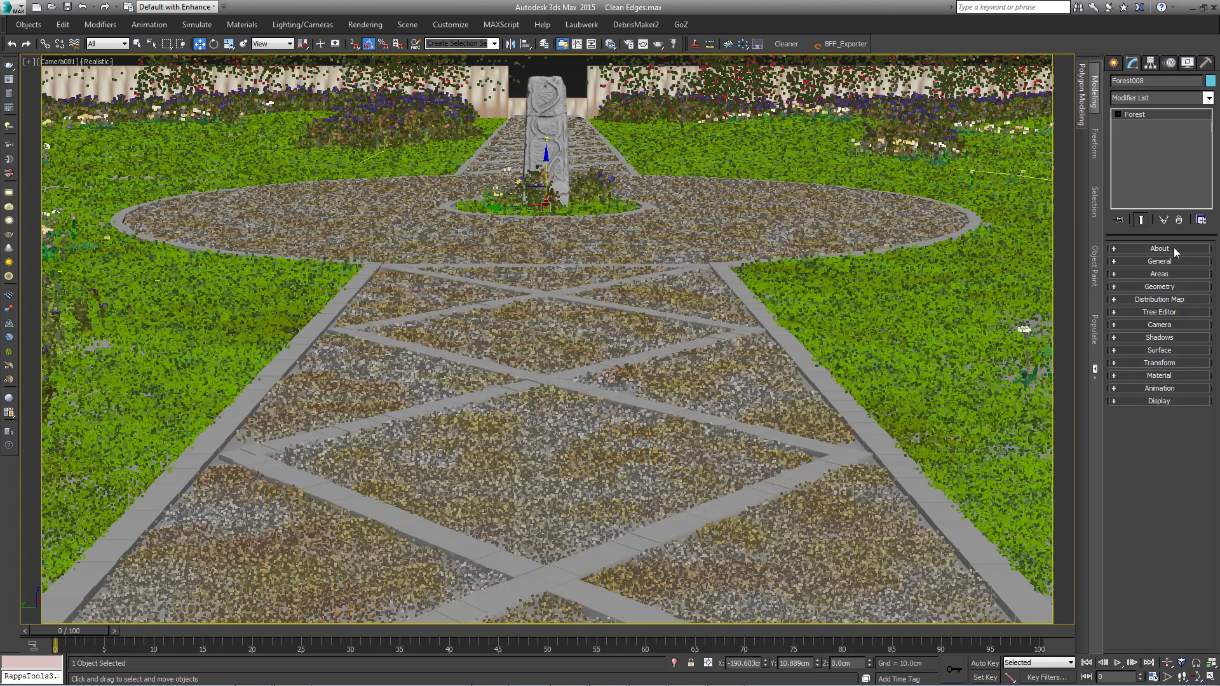
left_click(1163, 299)
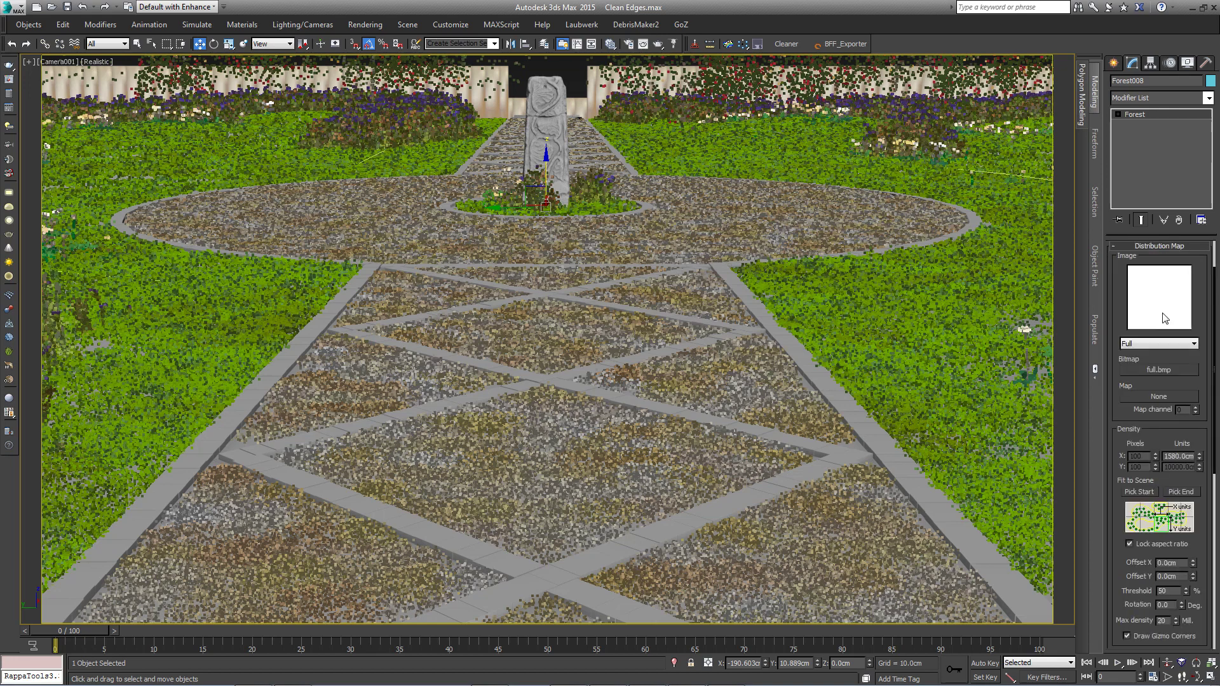
double_click(1178, 456)
type("1250")
key("Return")
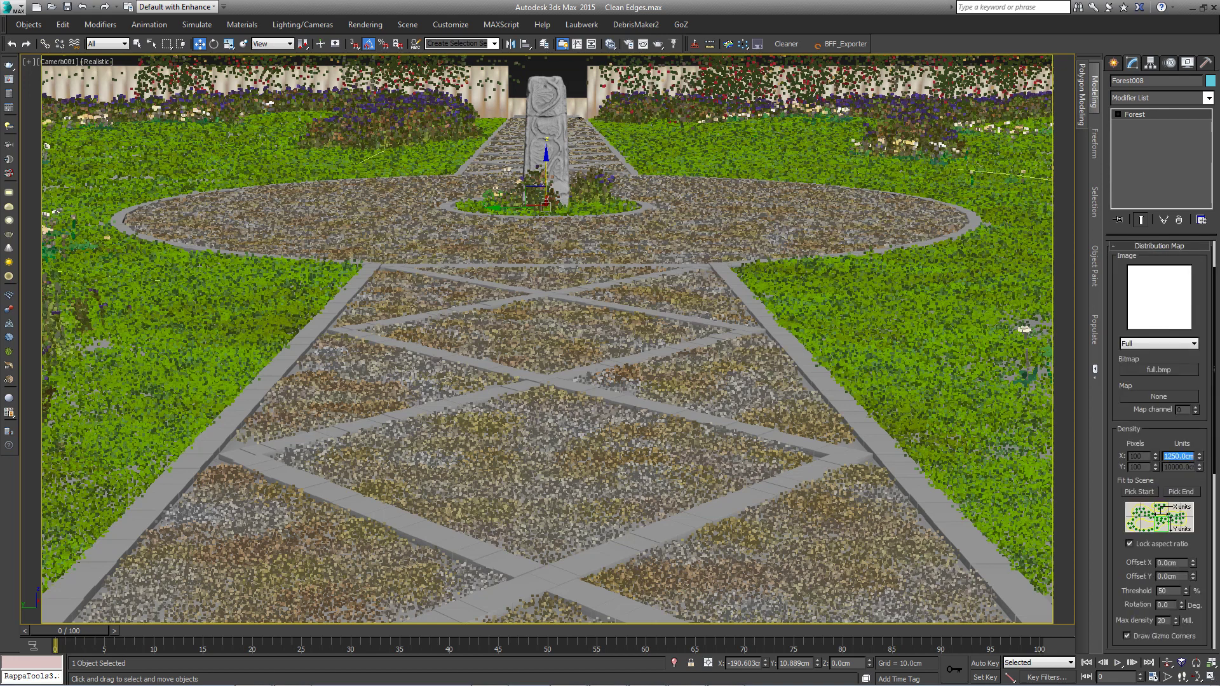